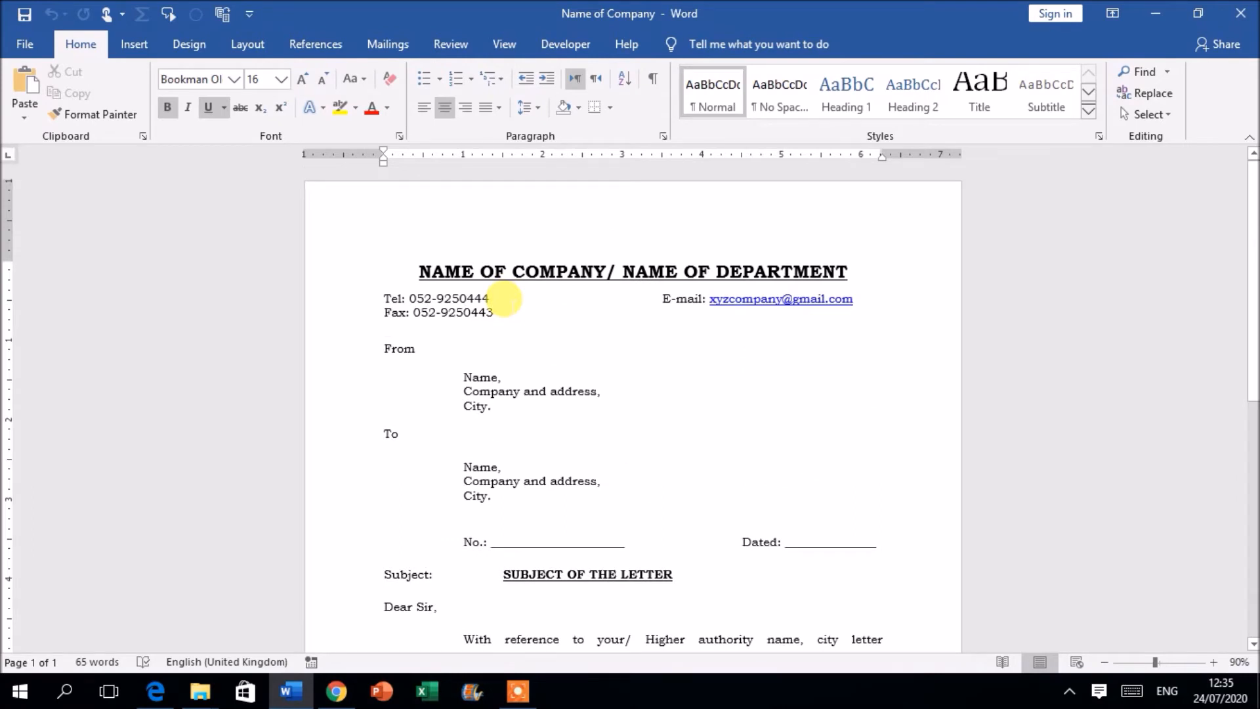
Step: Examine the letter template from the company heading and addresses down to the body text and signature block
{"action": "scroll", "coordinate": [476, 312], "scroll_direction": "down", "scroll_amount": 3}
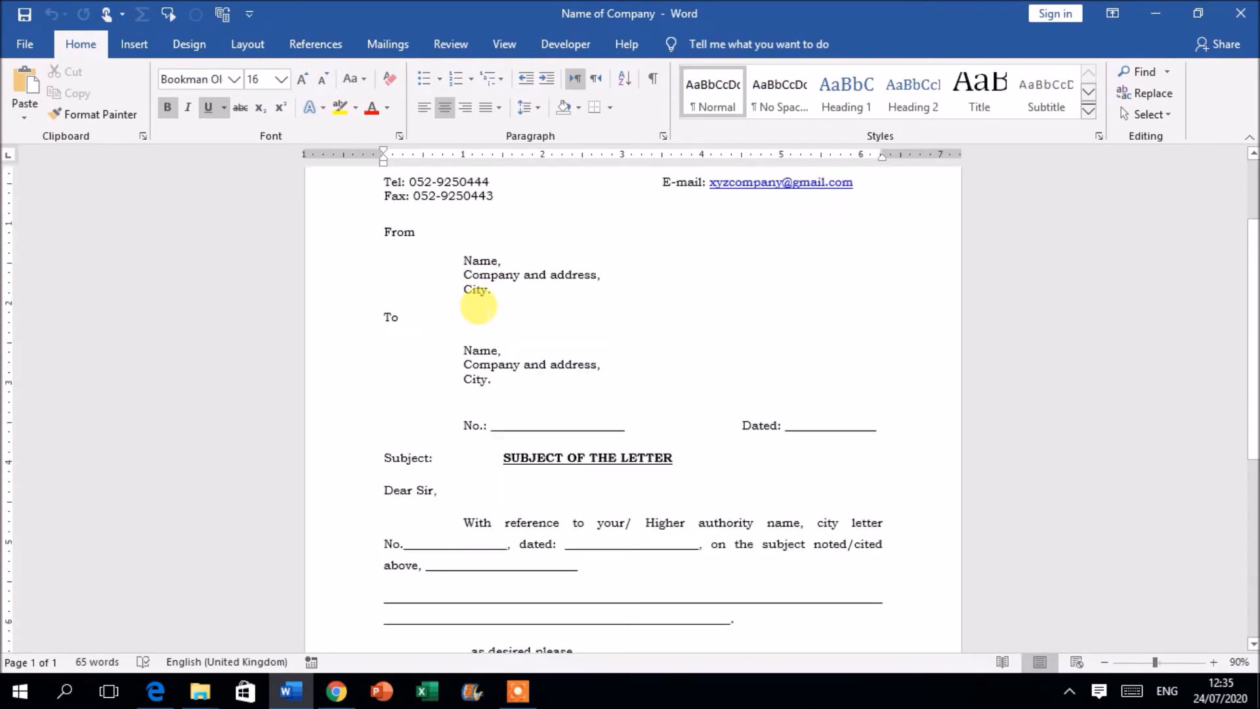
{"action": "scroll", "coordinate": [468, 262], "scroll_direction": "up", "scroll_amount": 3}
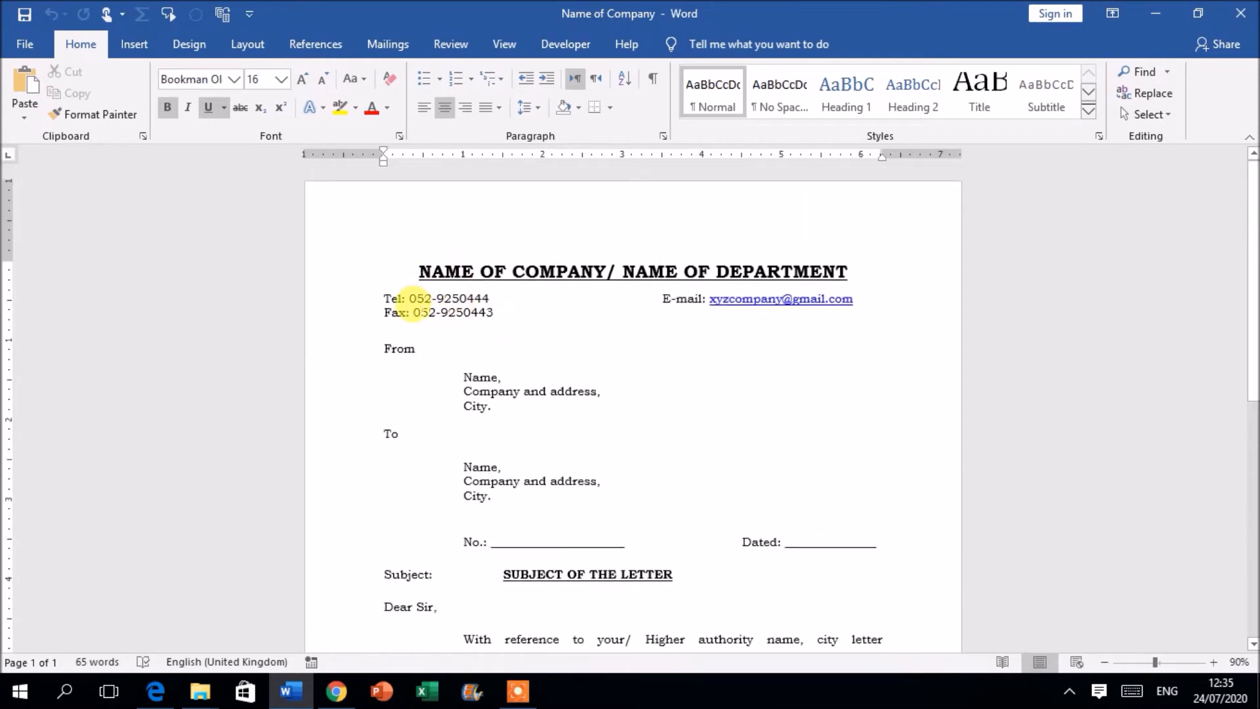
{"action": "scroll", "coordinate": [416, 301], "scroll_direction": "down", "scroll_amount": 4}
{"action": "scroll", "coordinate": [407, 361], "scroll_direction": "down", "scroll_amount": 4}
{"action": "scroll", "coordinate": [617, 485], "scroll_direction": "down", "scroll_amount": 3}
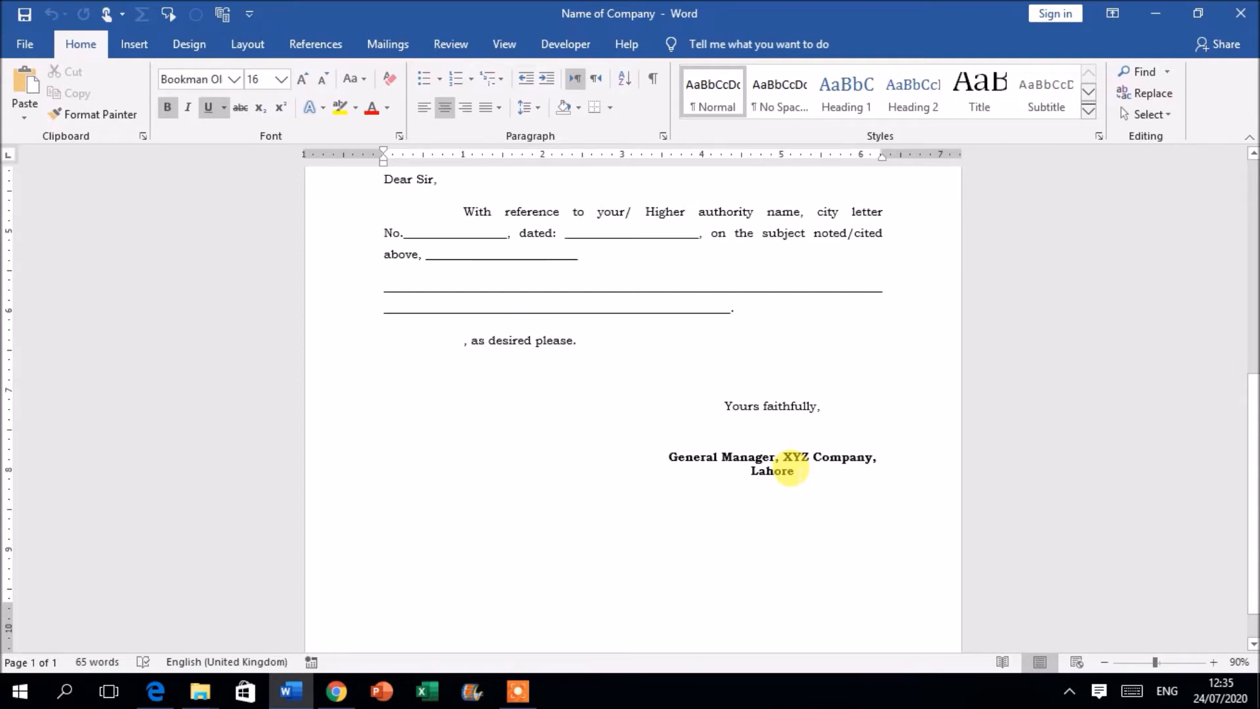
{"action": "scroll", "coordinate": [633, 422], "scroll_direction": "up", "scroll_amount": 5}
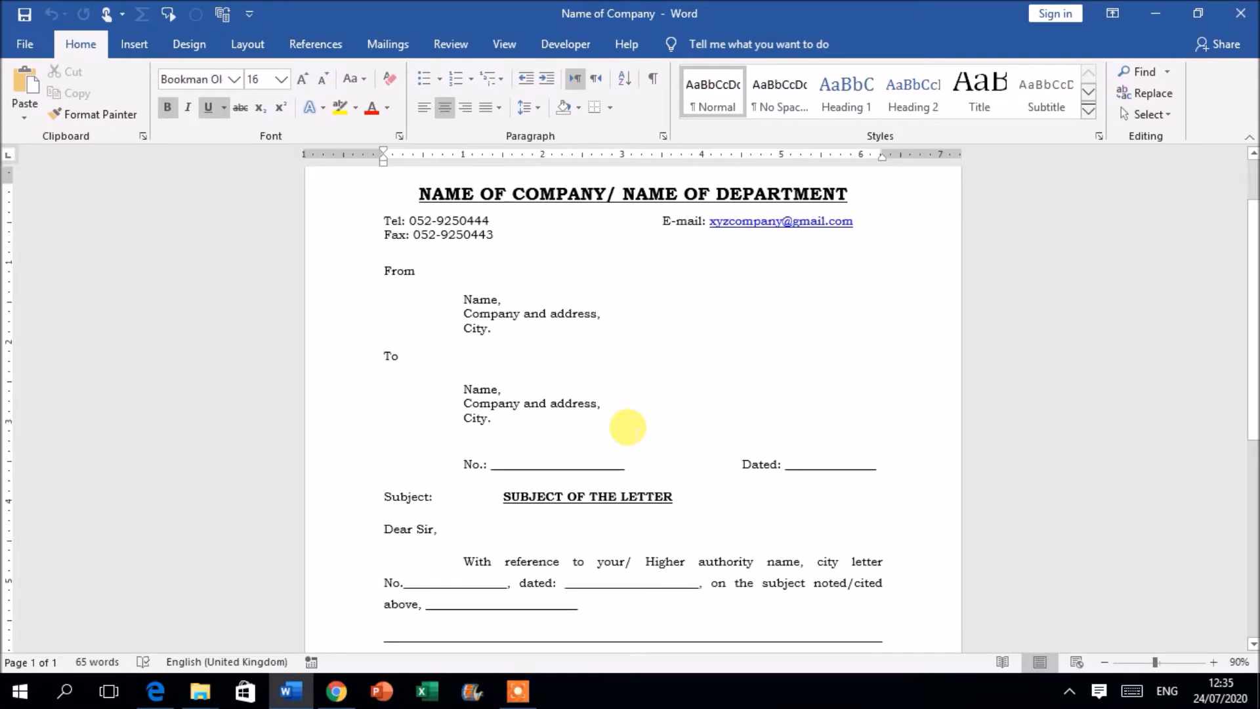
{"action": "scroll", "coordinate": [500, 225], "scroll_direction": "up", "scroll_amount": 1}
{"action": "scroll", "coordinate": [500, 225], "scroll_direction": "up", "scroll_amount": 1}
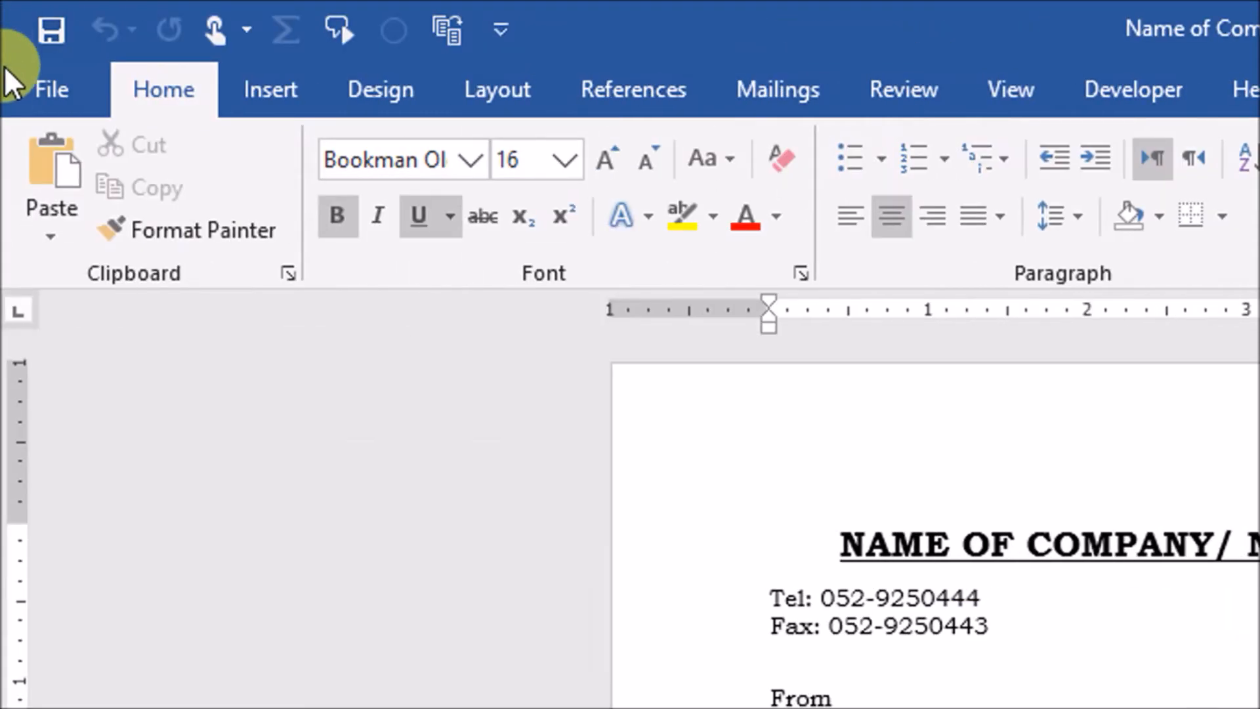
Step: Make sure Developer is enabled among the main tabs in the ribbon customization options
{"action": "left_click", "coordinate": [29, 72]}
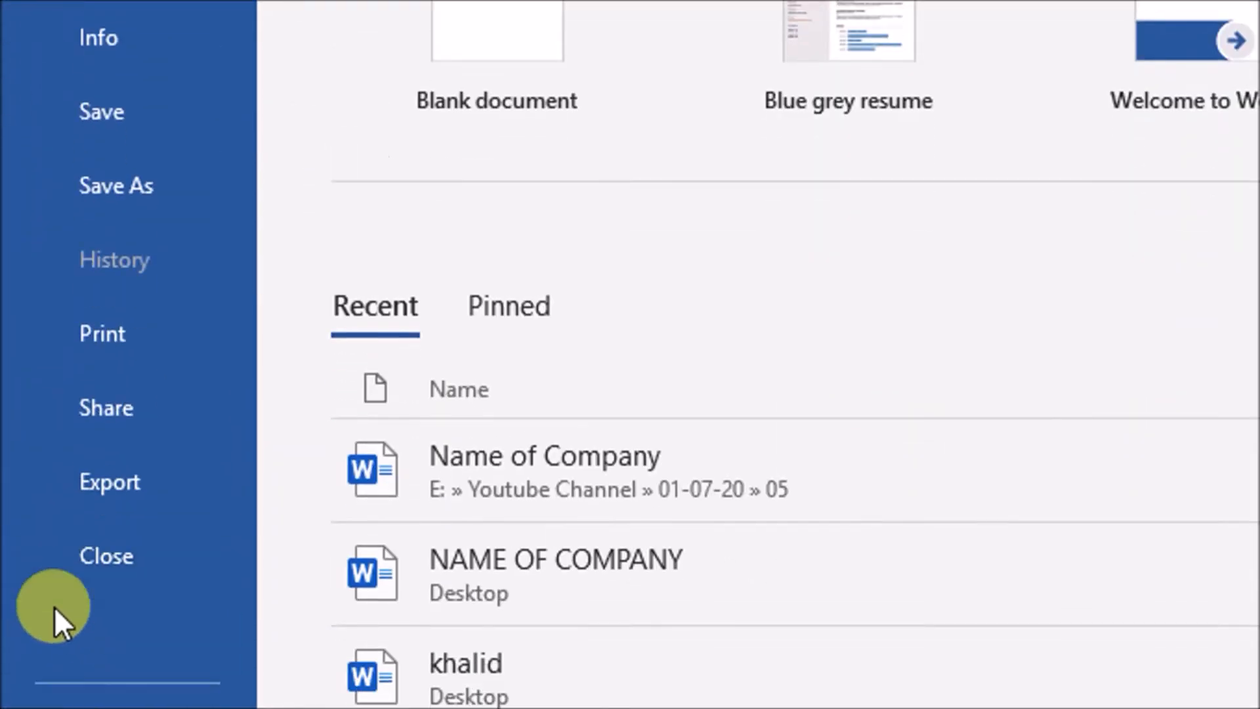
{"action": "left_click", "coordinate": [97, 603]}
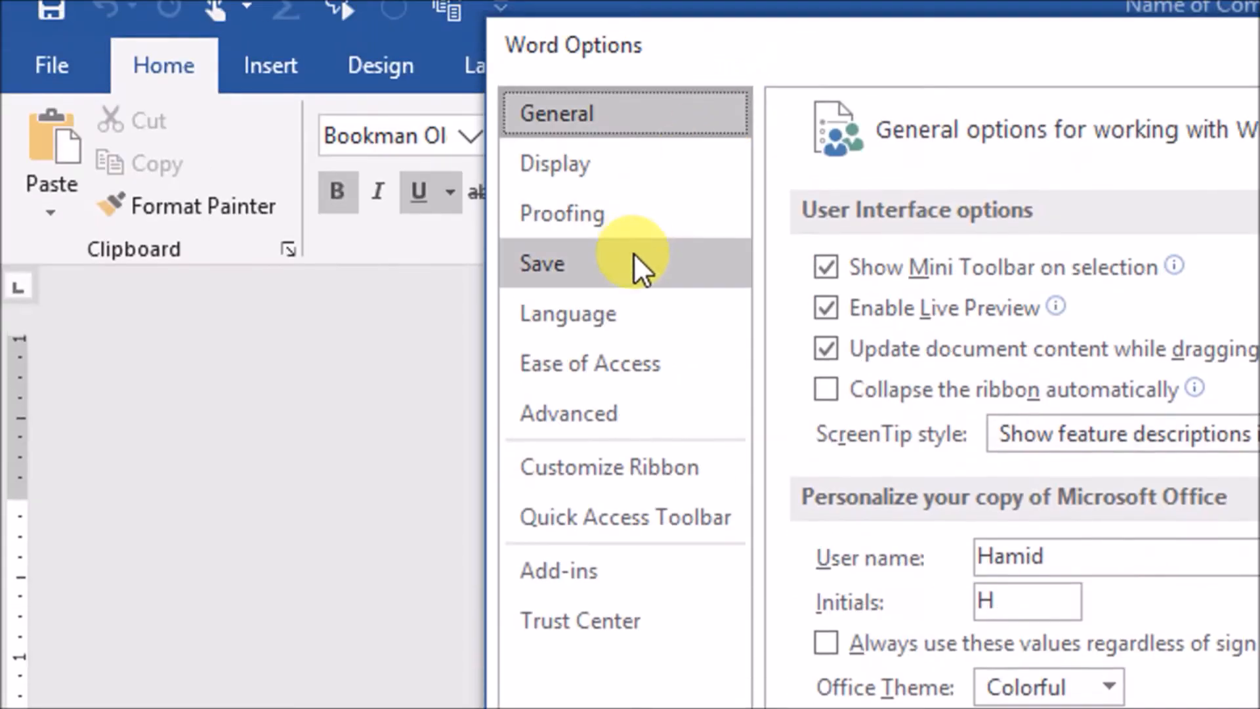
{"action": "left_click", "coordinate": [604, 462]}
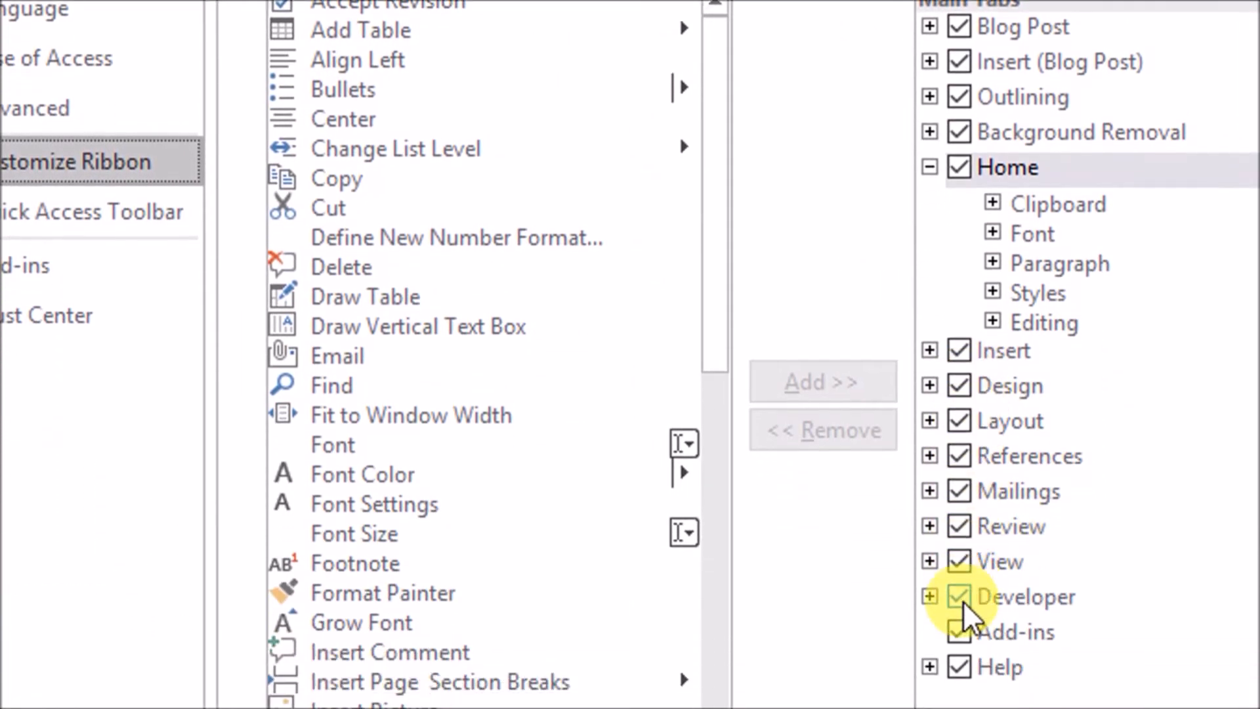
{"action": "left_click", "coordinate": [959, 599]}
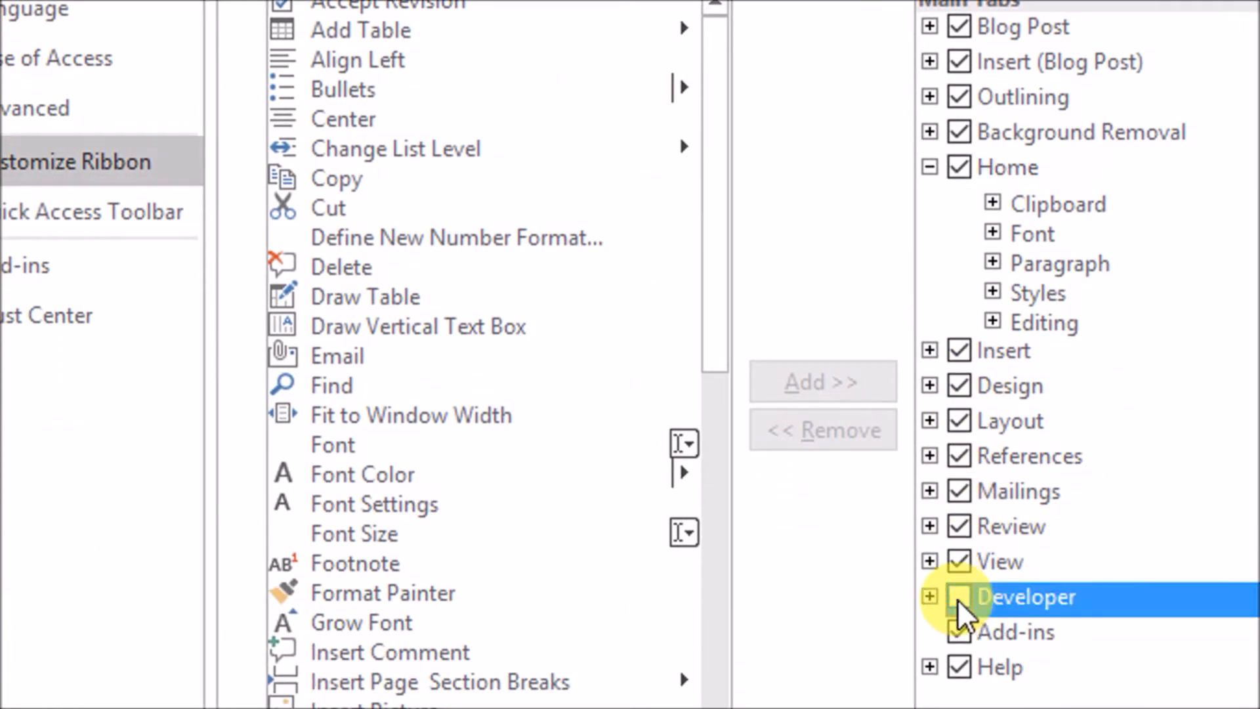
{"action": "left_click", "coordinate": [959, 598]}
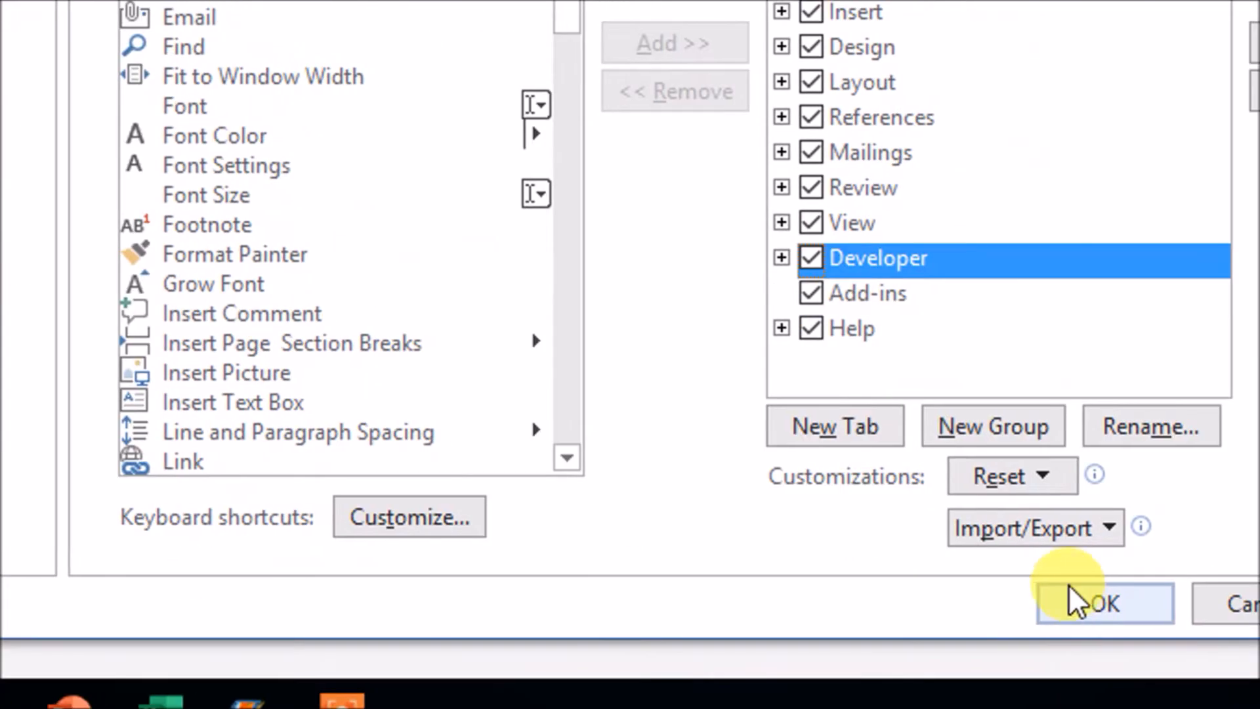
{"action": "left_click", "coordinate": [1090, 603]}
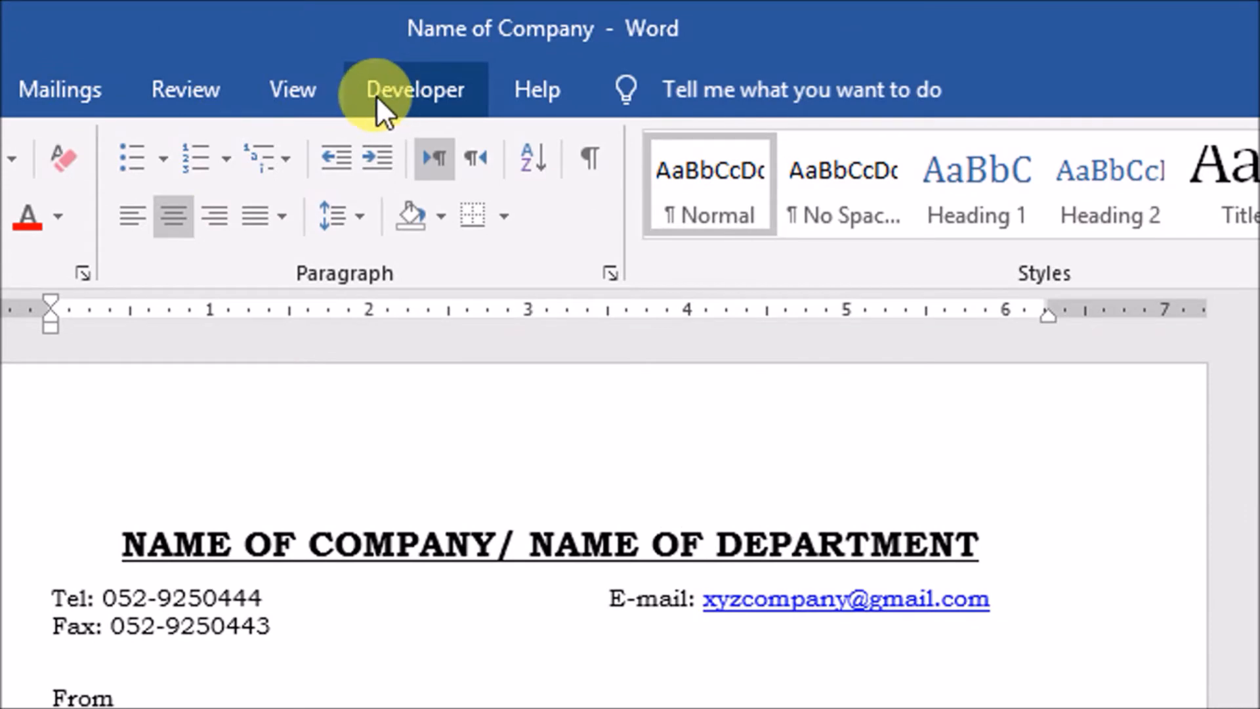
Step: Start recording a macro in the blank document and assign it the shortcut Ctrl+M, saved in Normal
{"action": "left_click", "coordinate": [378, 96]}
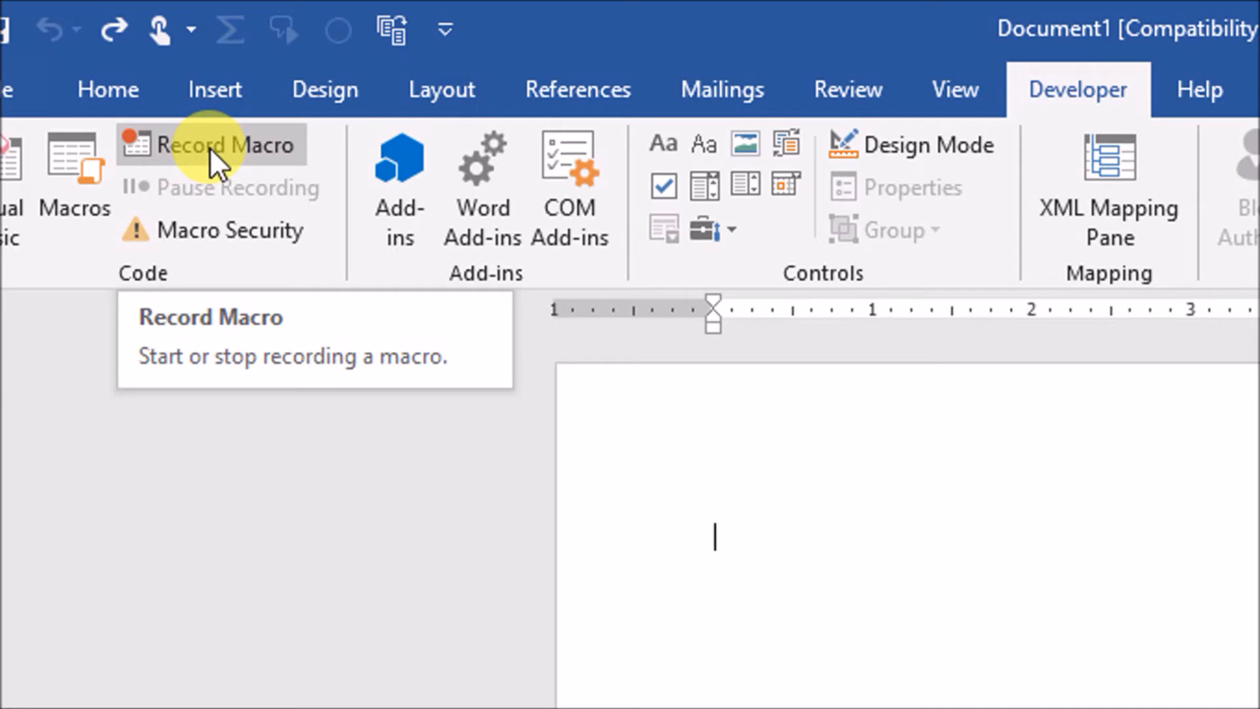
{"action": "left_click", "coordinate": [210, 147]}
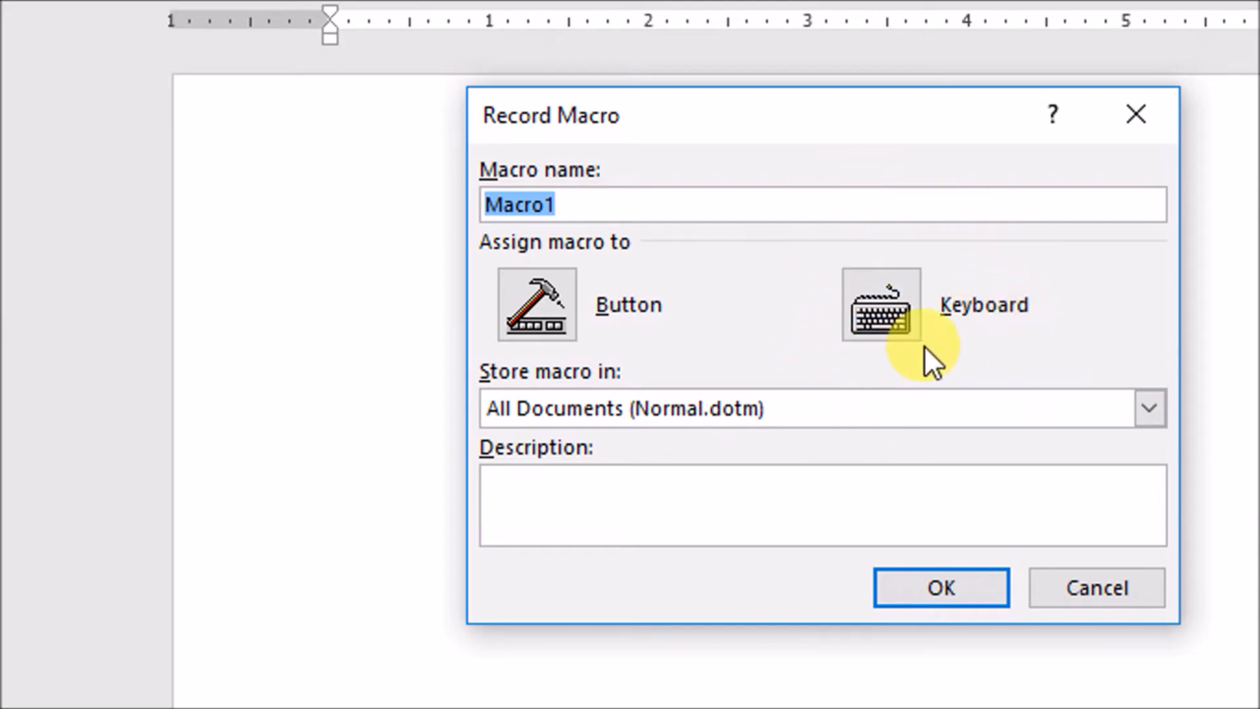
{"action": "left_click", "coordinate": [877, 319]}
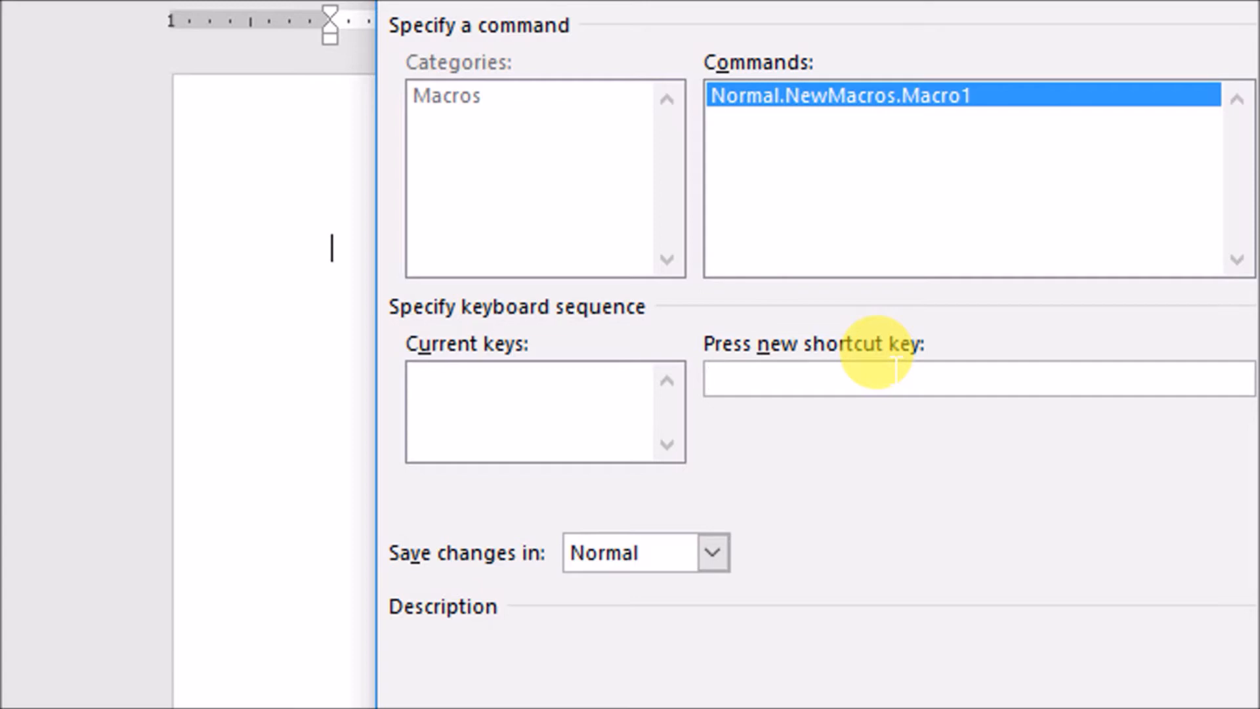
{"action": "key", "text": "ctrl+m"}
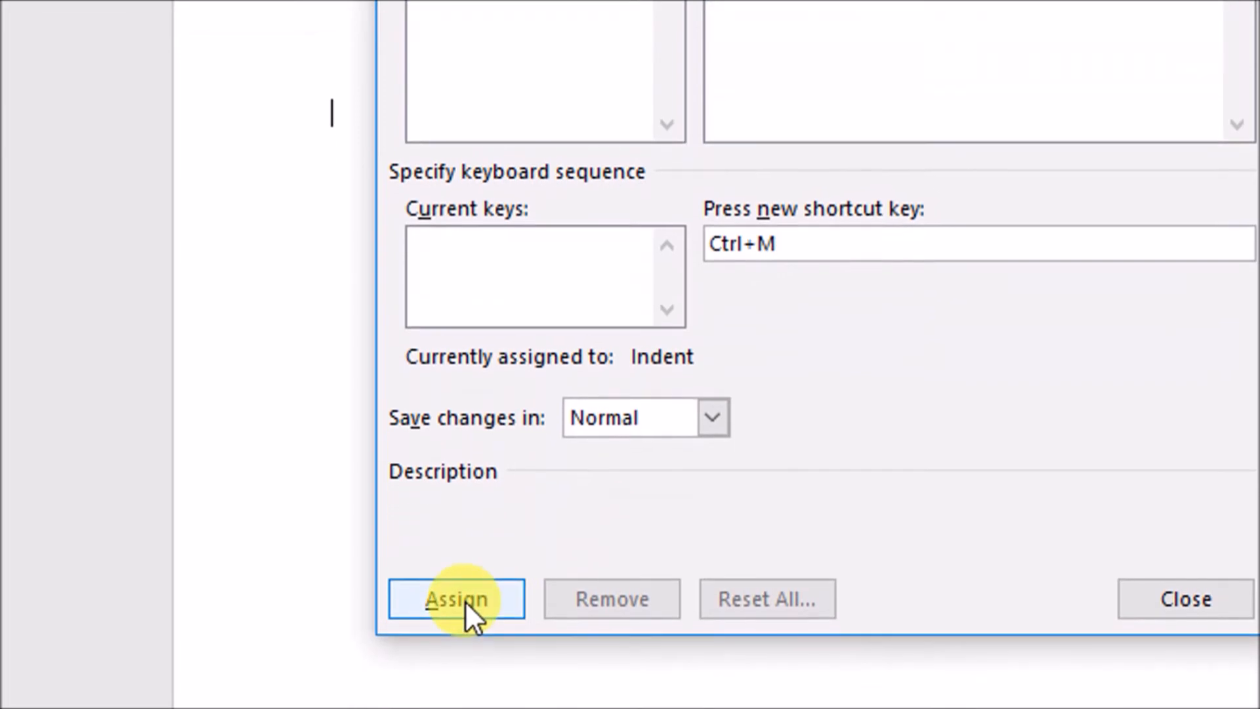
{"action": "left_click", "coordinate": [464, 600]}
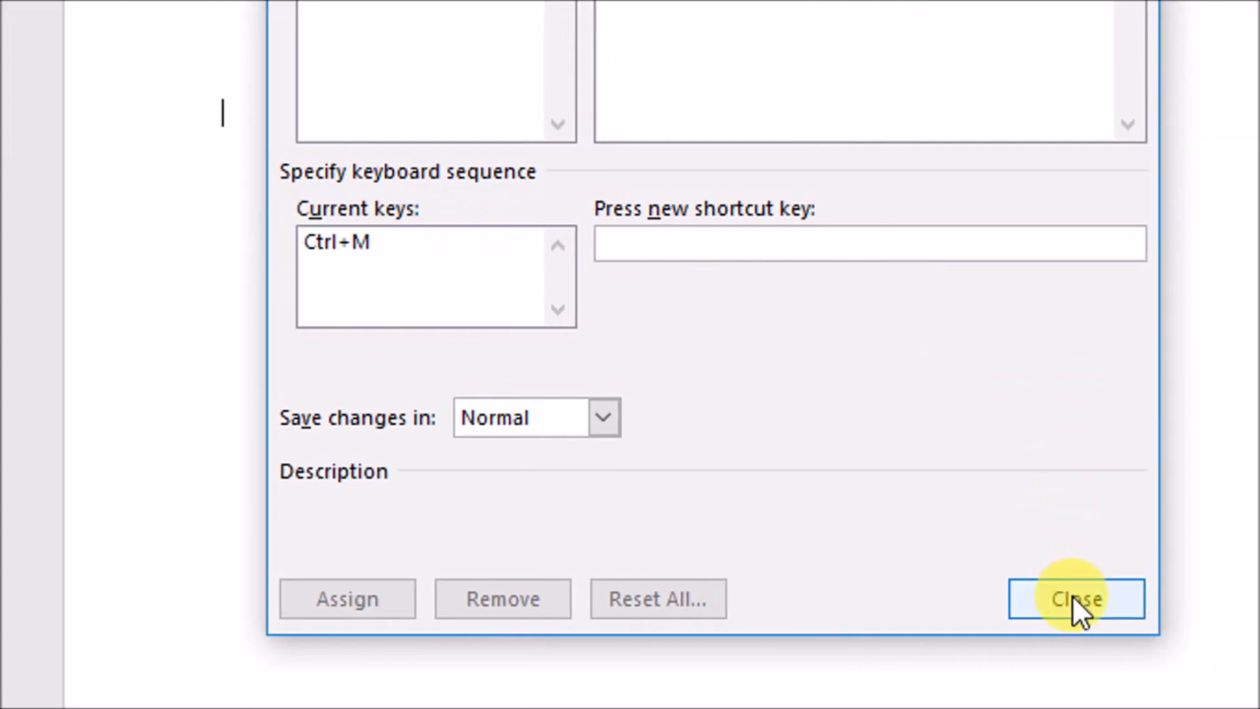
{"action": "left_click", "coordinate": [1072, 596]}
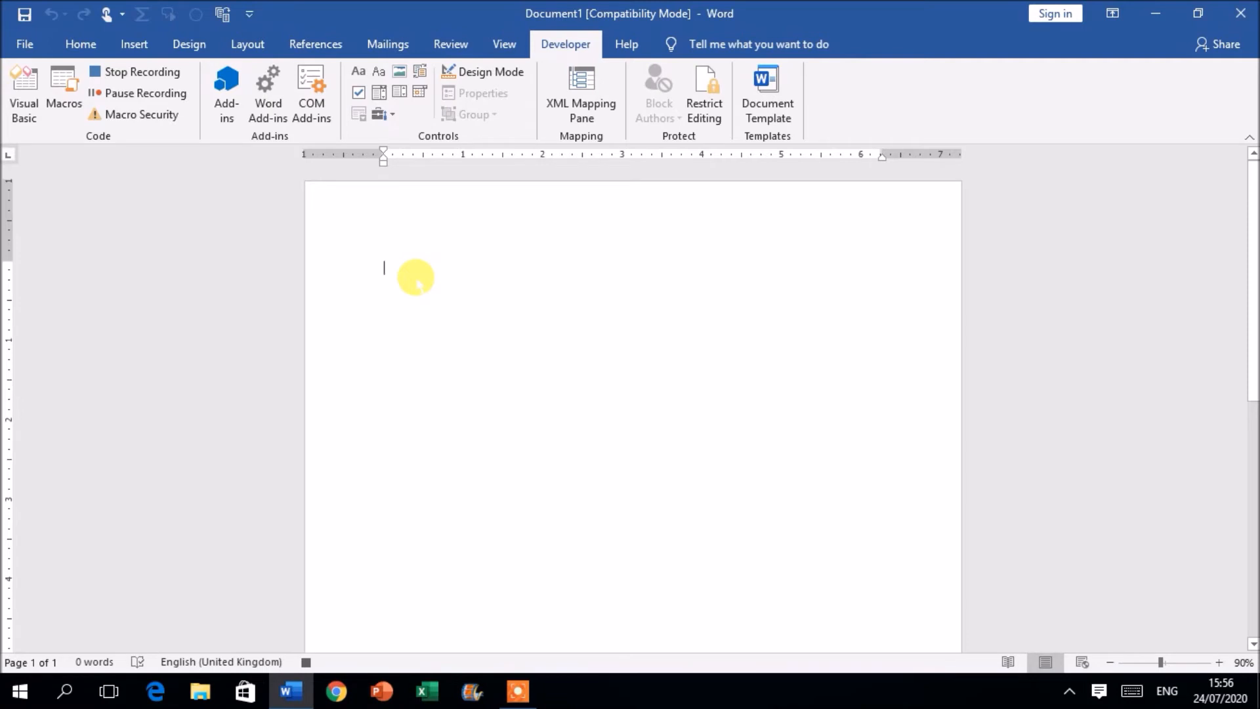
Step: Paste the copied letter template into the blank document and stop the macro recording
{"action": "key", "text": "ctrl+v"}
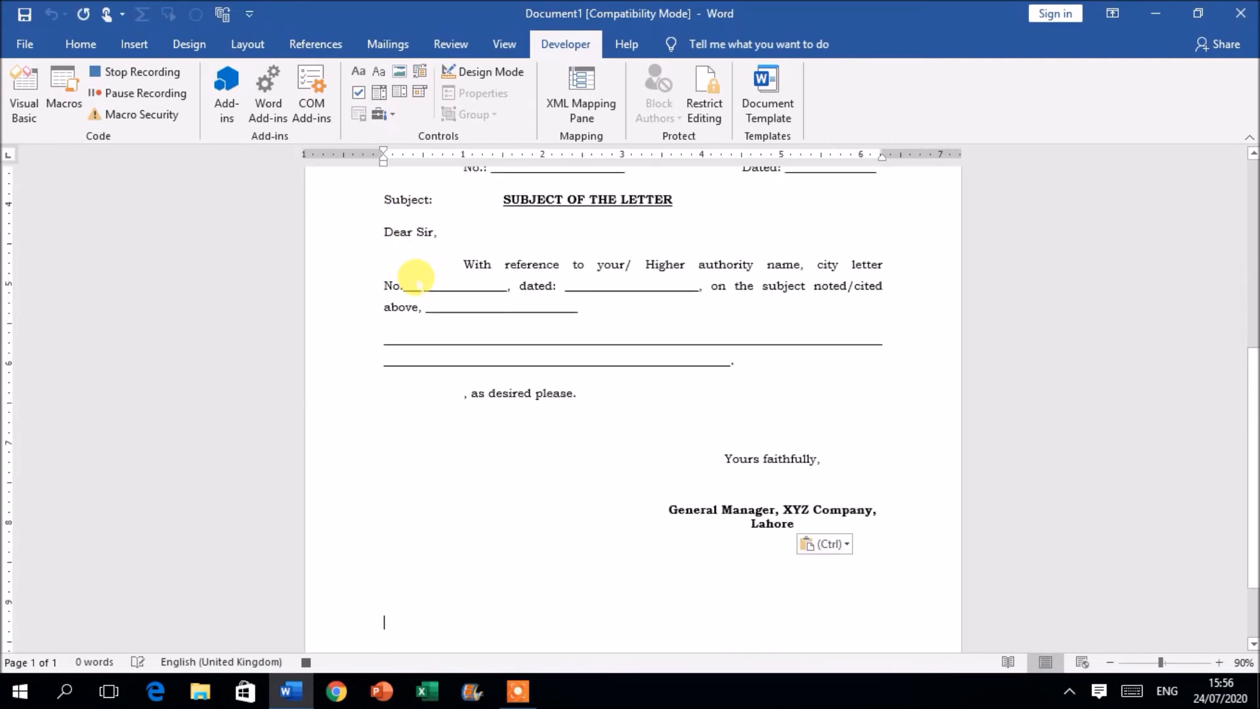
{"action": "scroll", "coordinate": [565, 336], "scroll_direction": "up", "scroll_amount": 5}
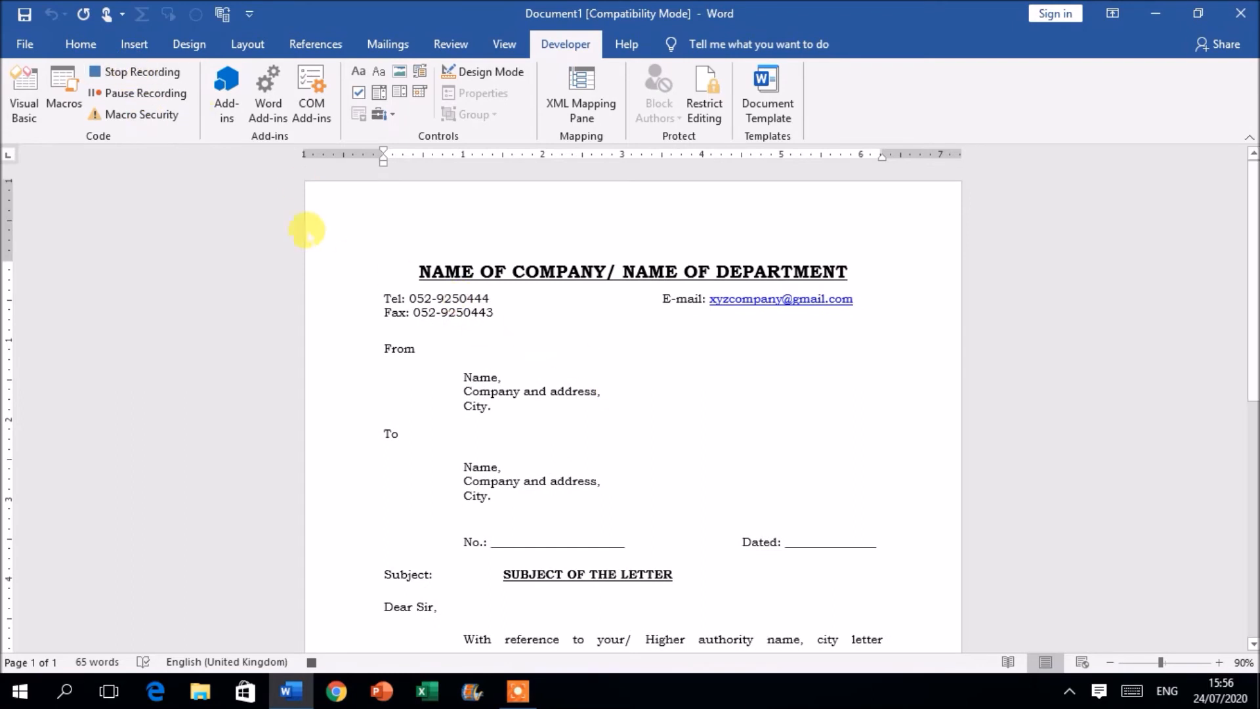
{"action": "left_click", "coordinate": [157, 75]}
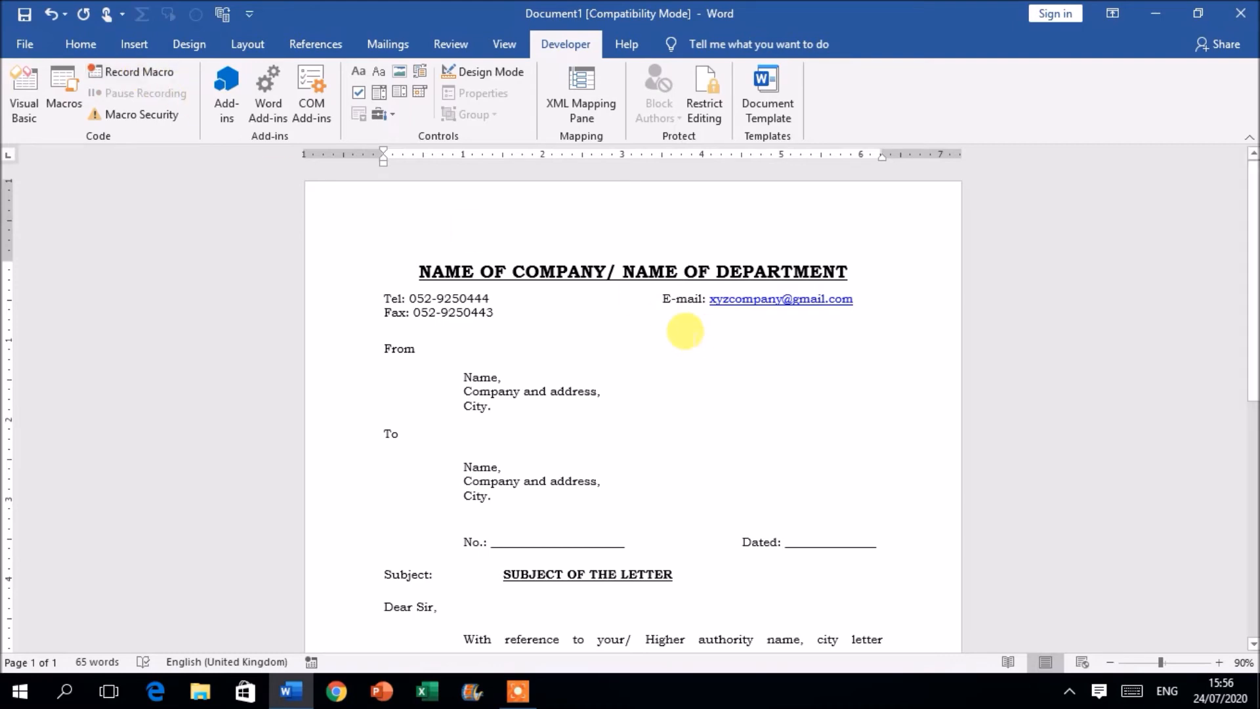
{"action": "scroll", "coordinate": [656, 345], "scroll_direction": "down", "scroll_amount": 5}
{"action": "scroll", "coordinate": [613, 358], "scroll_direction": "up", "scroll_amount": 5}
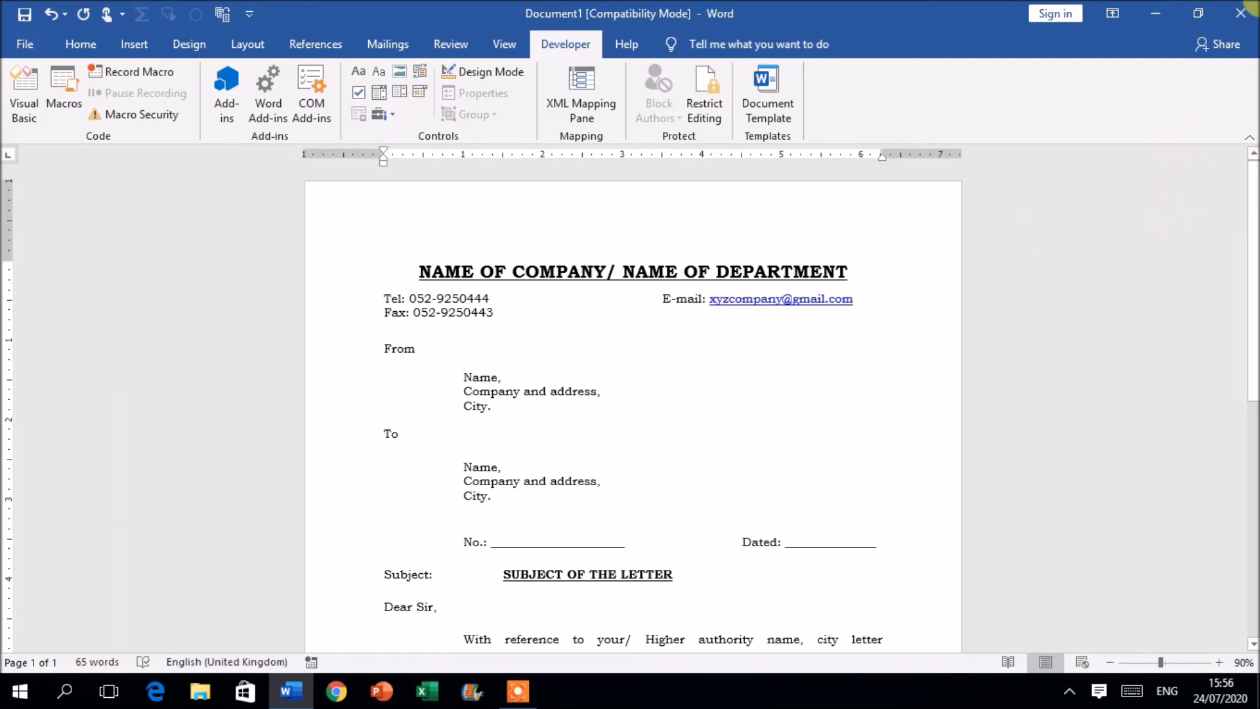
Step: Close the document without saving, reopen Word and create a new blank document
{"action": "left_click", "coordinate": [1251, 9]}
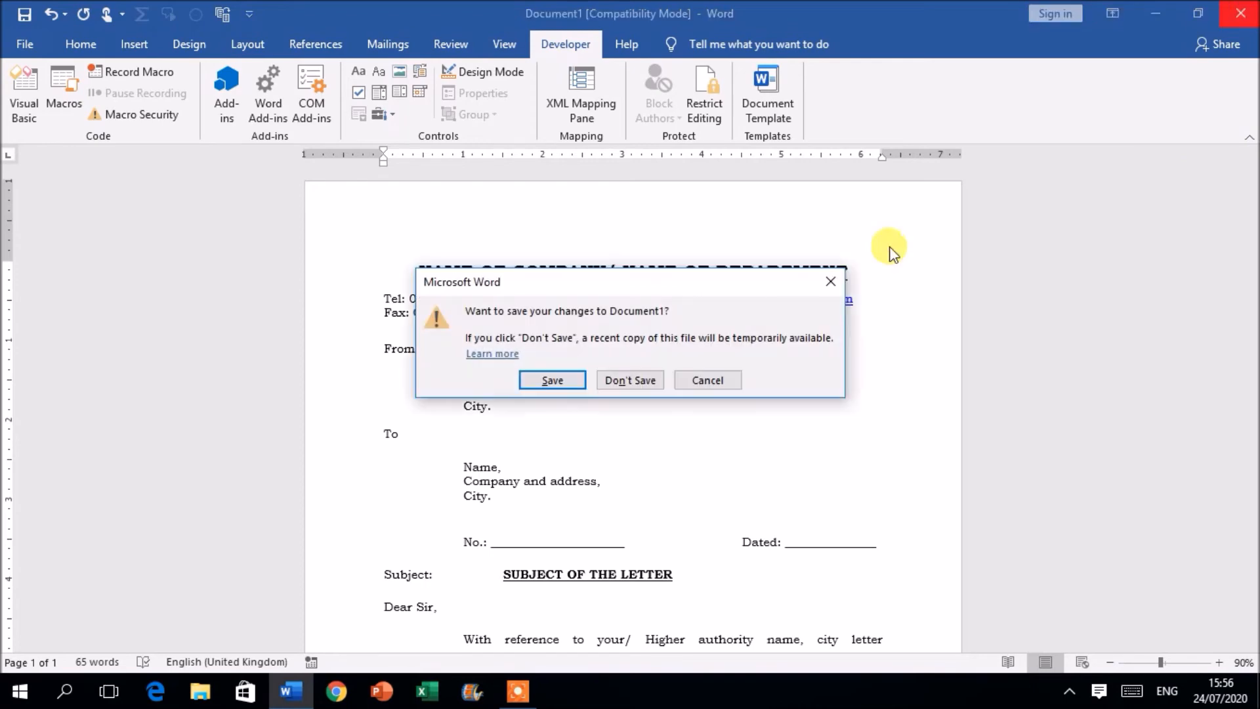
{"action": "left_click", "coordinate": [644, 377]}
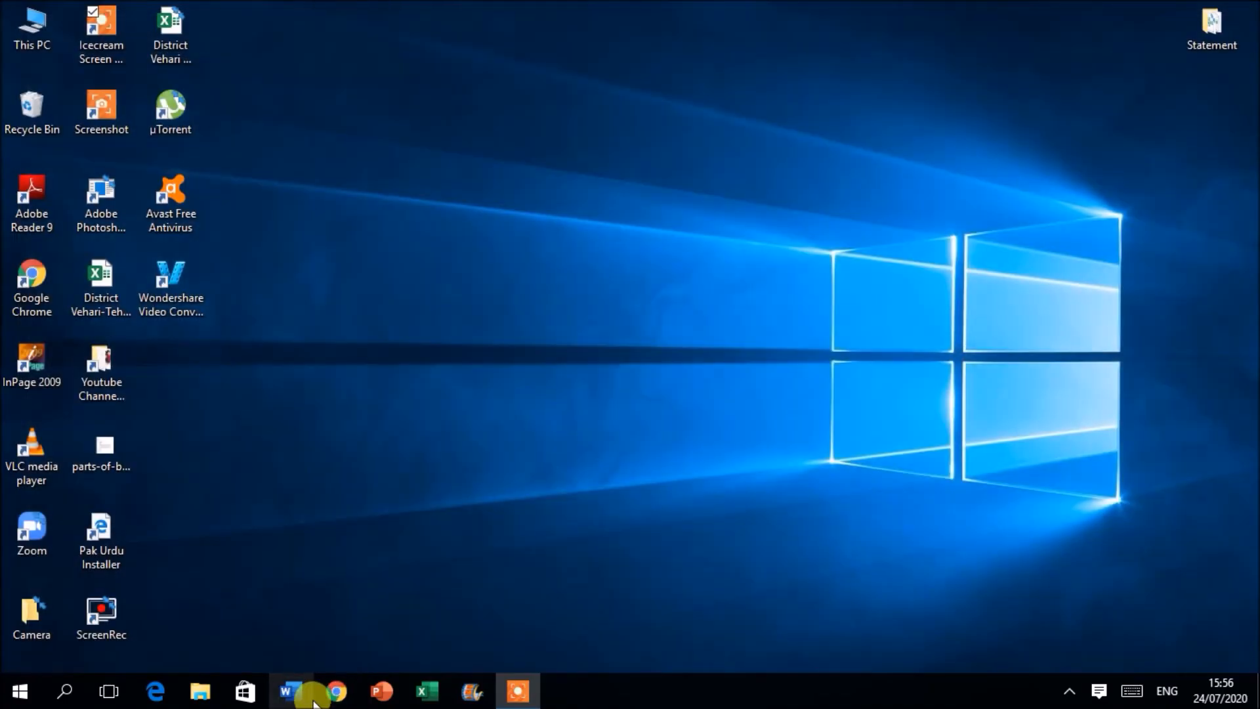
{"action": "left_click", "coordinate": [289, 684]}
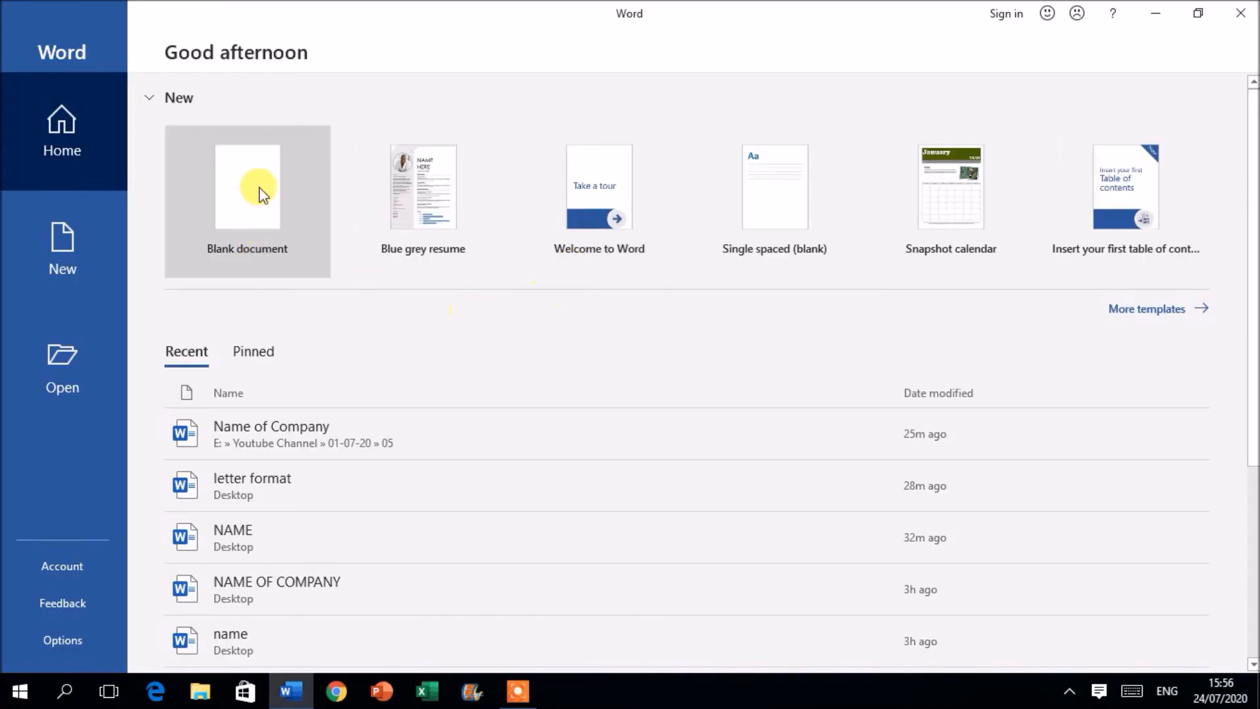
{"action": "left_click", "coordinate": [257, 188]}
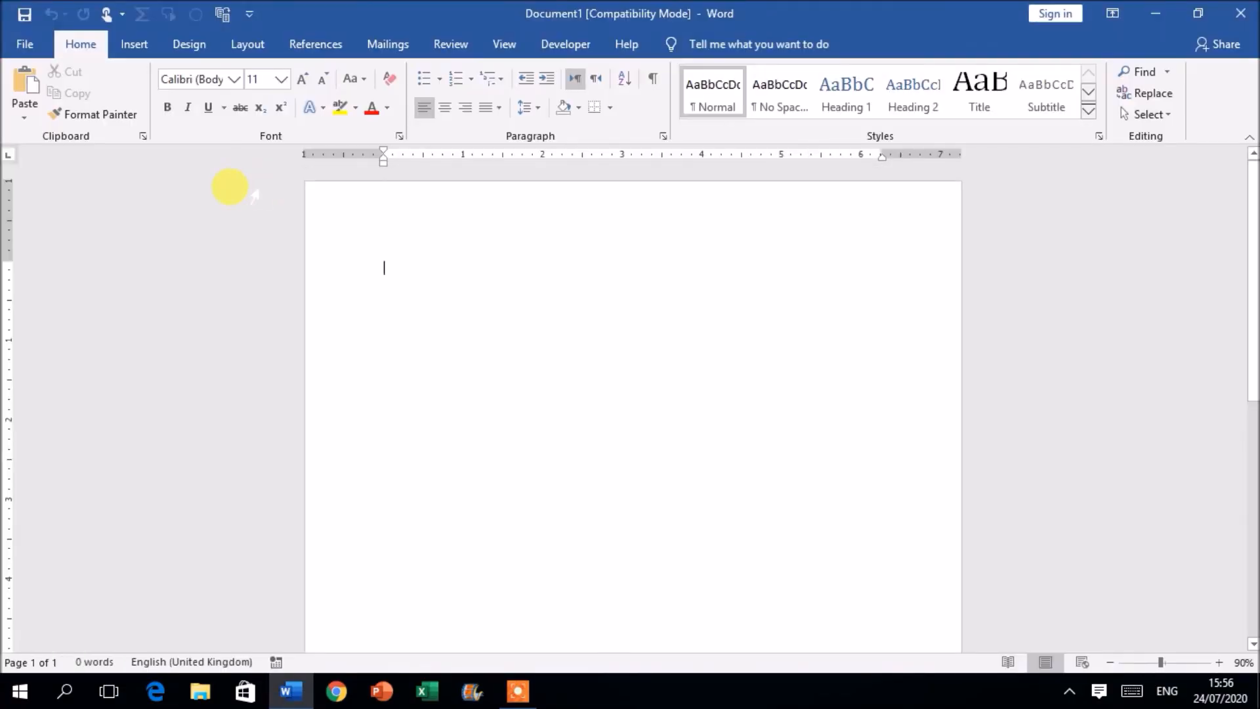
Step: Insert the letter template into the new blank document and check its heading, address lines and body text
{"action": "key", "text": "ctrl+v"}
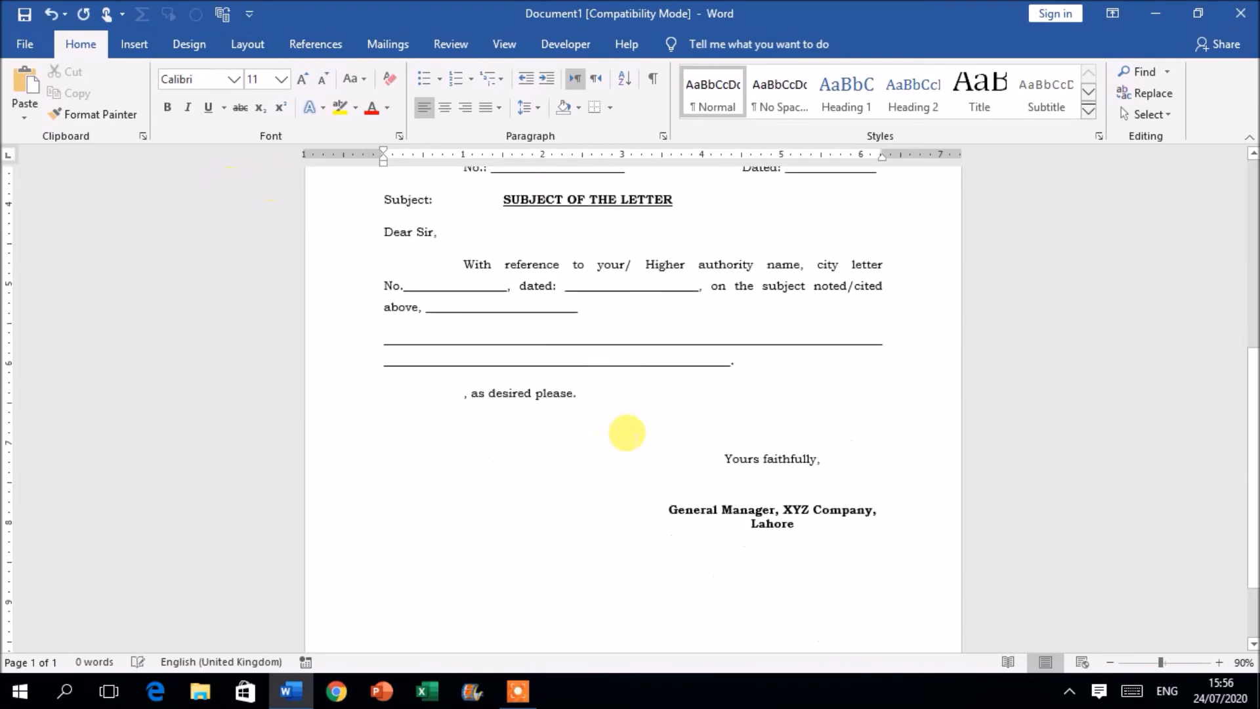
{"action": "scroll", "coordinate": [520, 580], "scroll_direction": "up", "scroll_amount": 8}
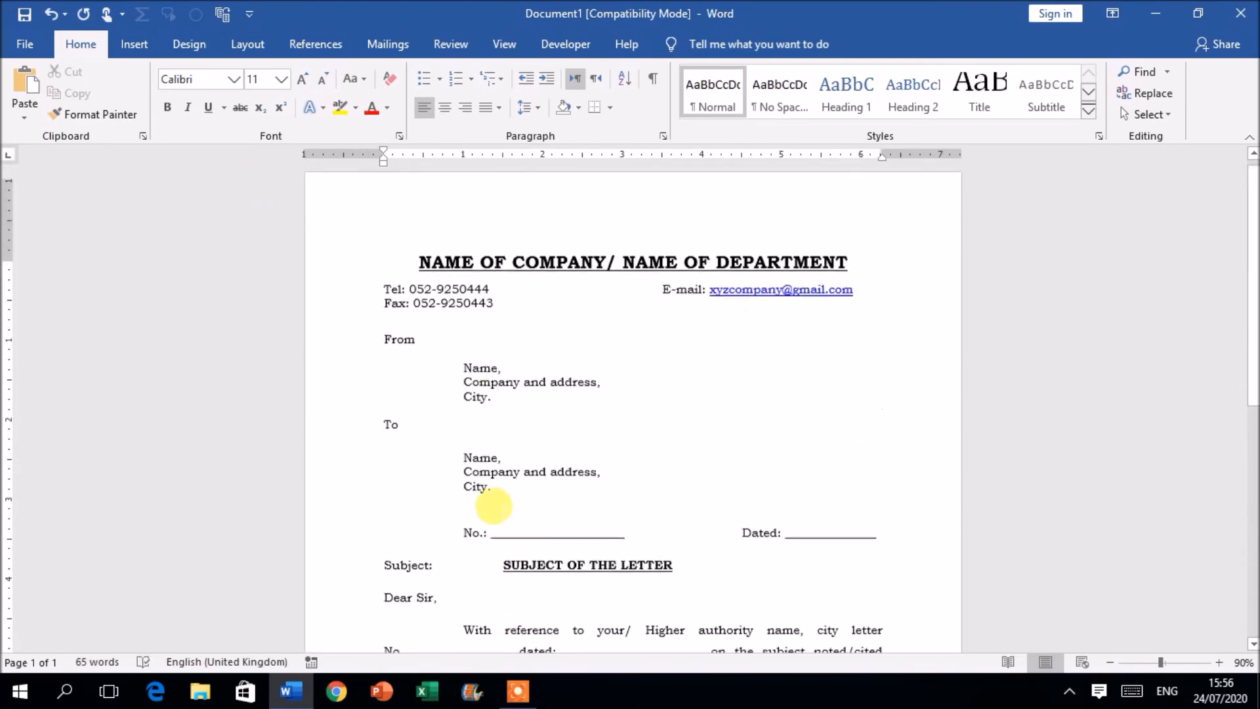
{"action": "scroll", "coordinate": [689, 459], "scroll_direction": "down", "scroll_amount": 8}
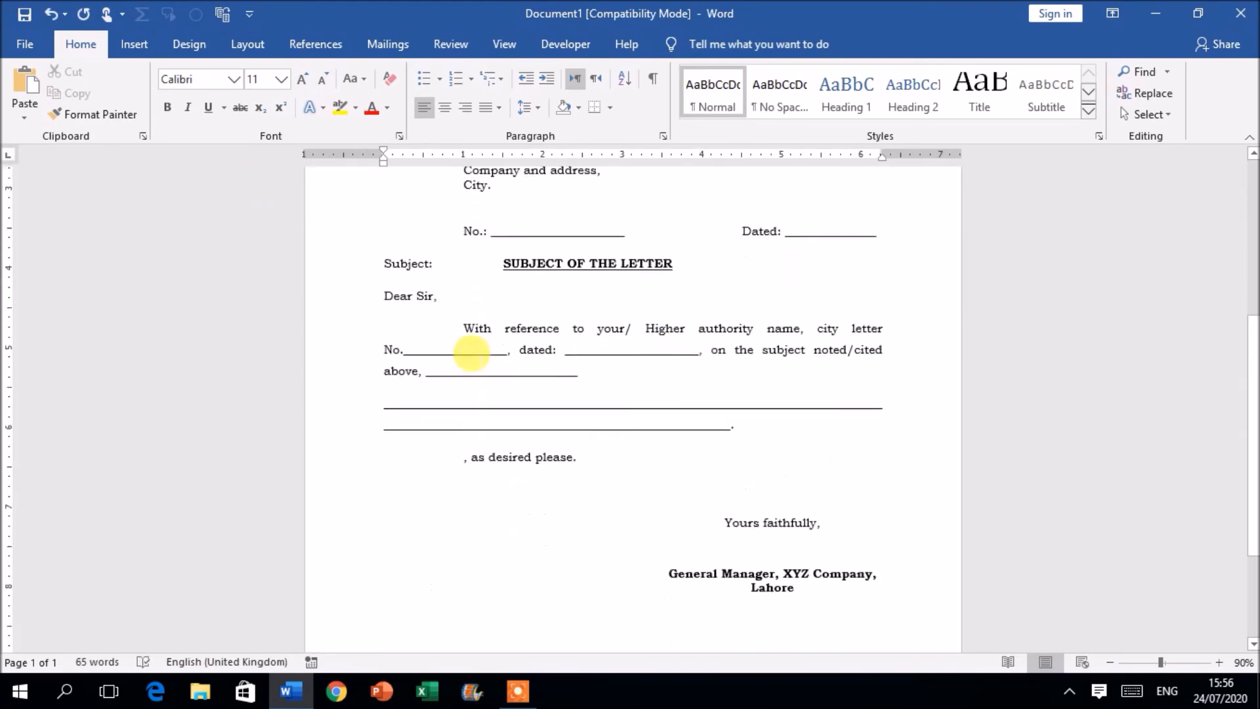
{"action": "left_click_drag", "start_coordinate": [377, 348], "coordinate": [965, 439]}
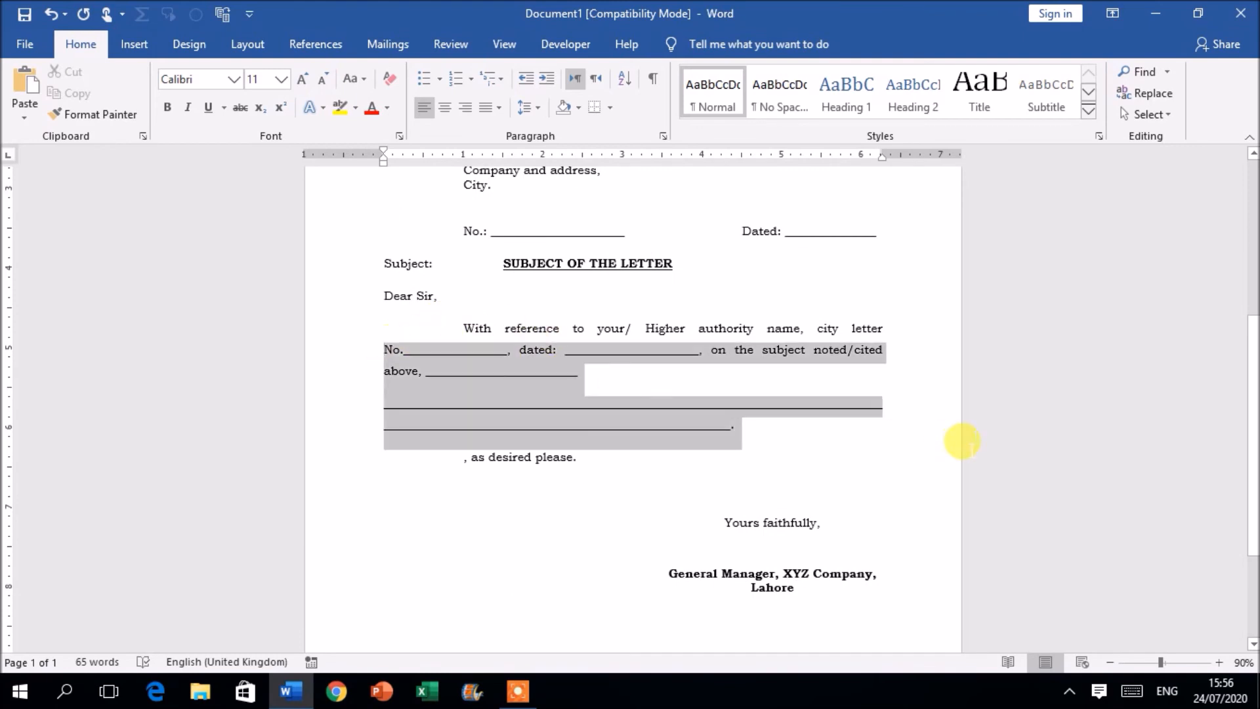
{"action": "scroll", "coordinate": [699, 376], "scroll_direction": "up", "scroll_amount": 1}
{"action": "scroll", "coordinate": [700, 376], "scroll_direction": "up", "scroll_amount": 4}
{"action": "left_click", "coordinate": [504, 377]}
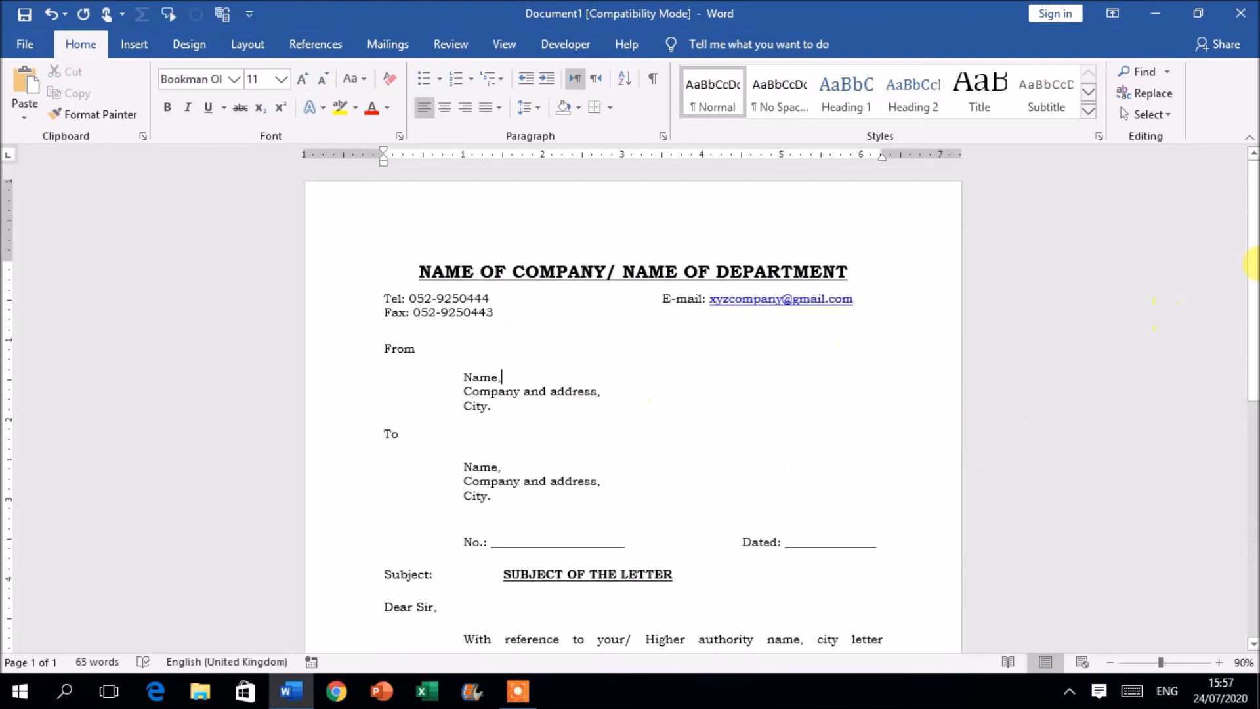
Step: Discard the test document and insert the letter template into another new blank document
{"action": "left_click", "coordinate": [1241, 13]}
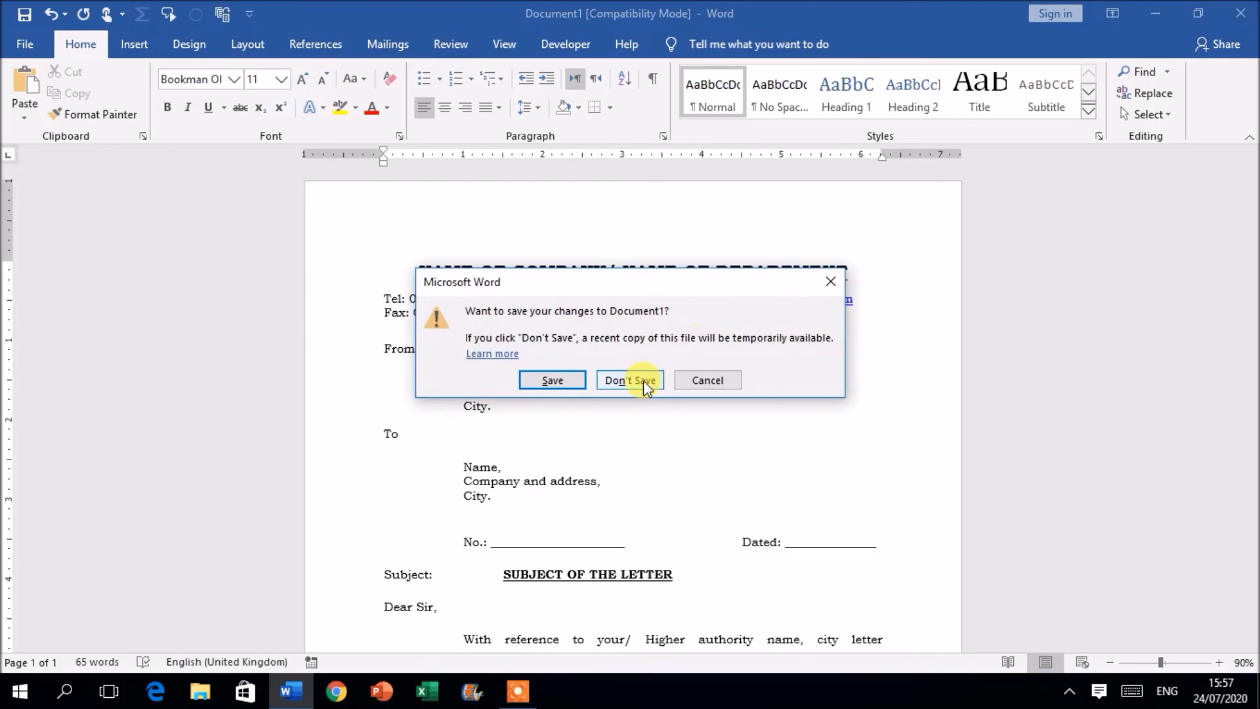
{"action": "left_click", "coordinate": [614, 381]}
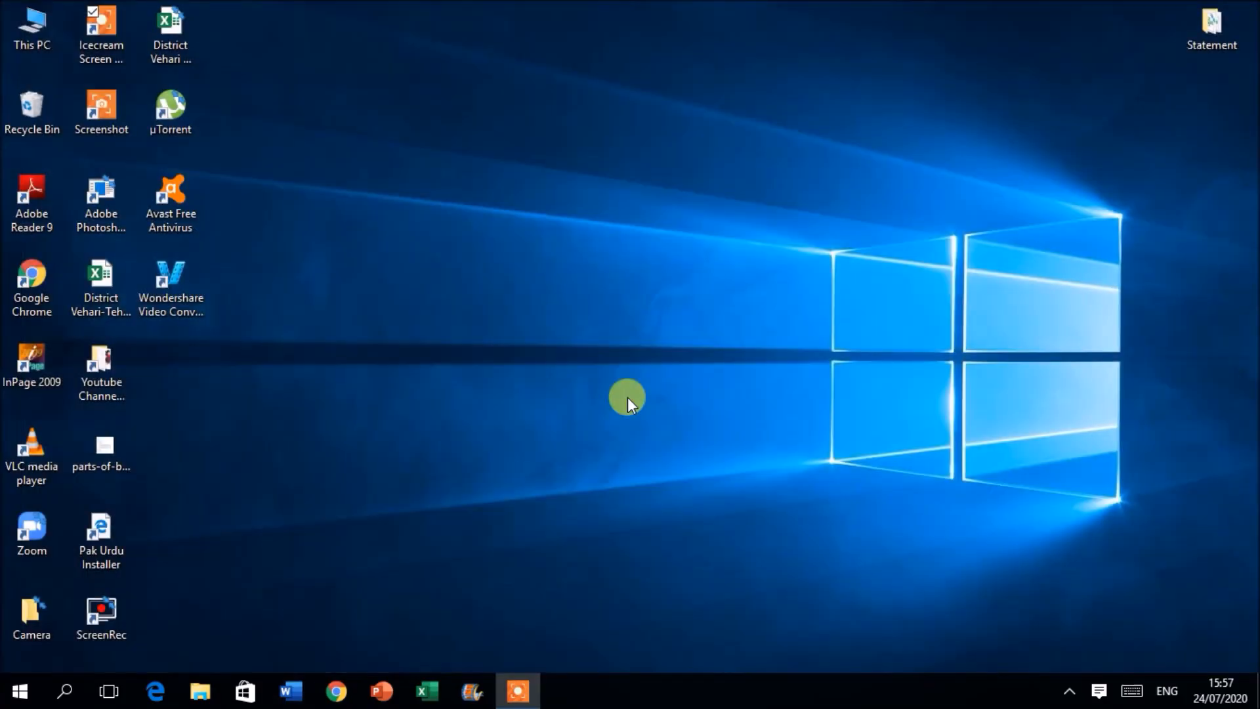
{"action": "left_click", "coordinate": [292, 689]}
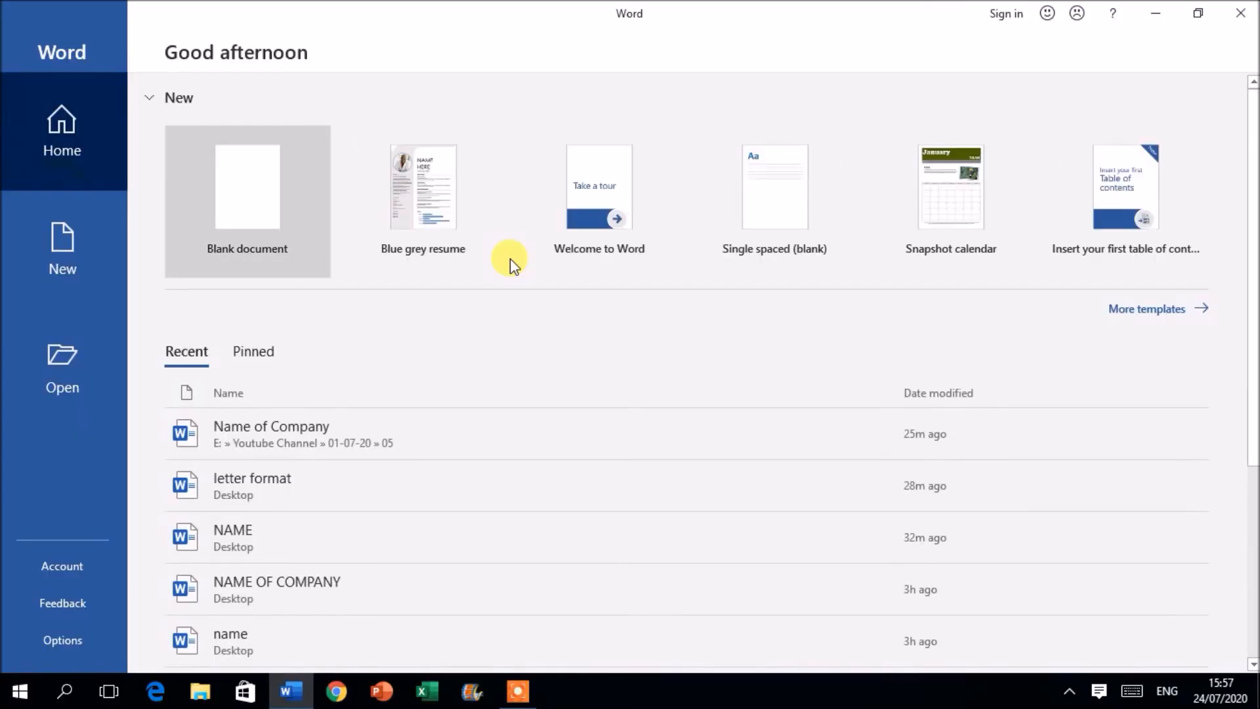
{"action": "left_click", "coordinate": [269, 216]}
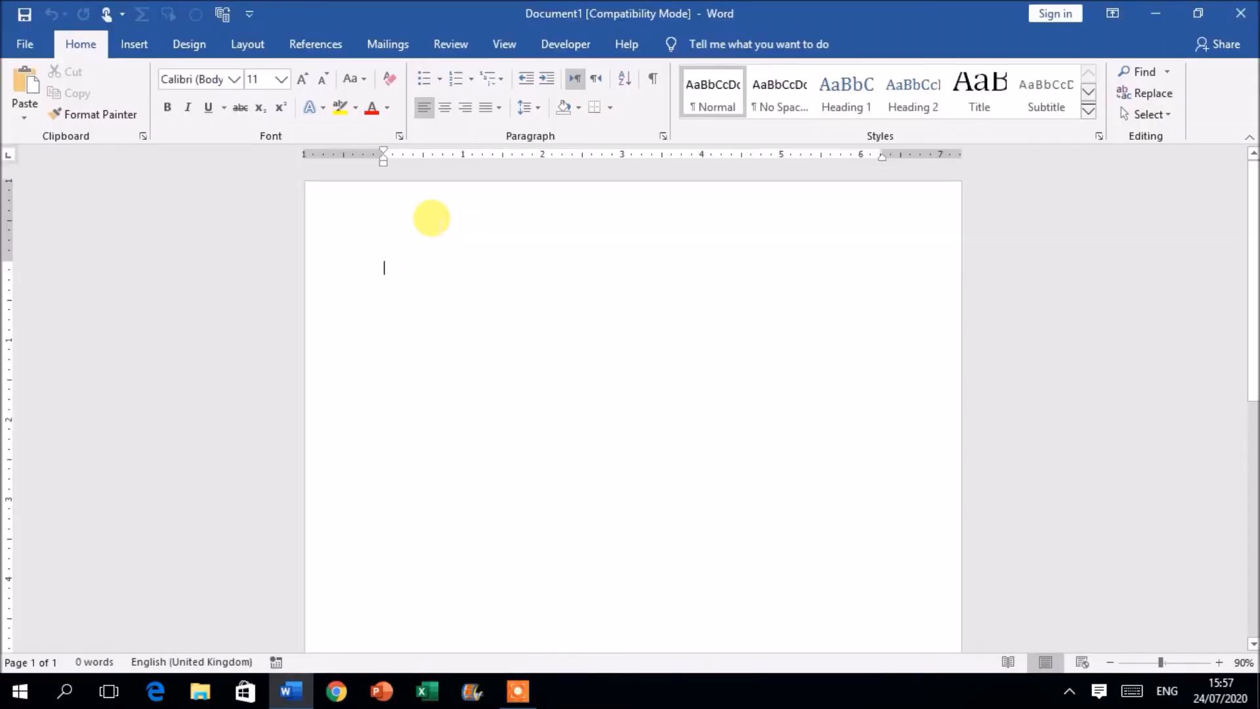
{"action": "key", "text": "ctrl+v"}
{"action": "scroll", "coordinate": [573, 418], "scroll_direction": "up", "scroll_amount": 6}
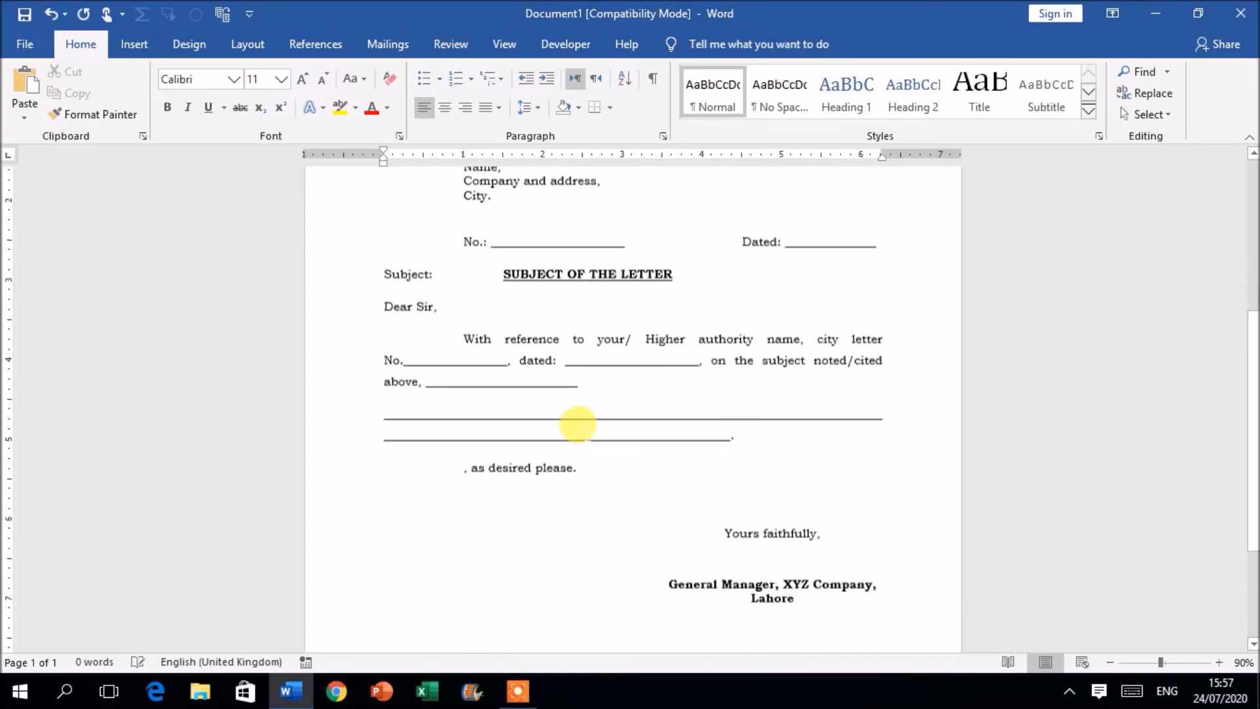